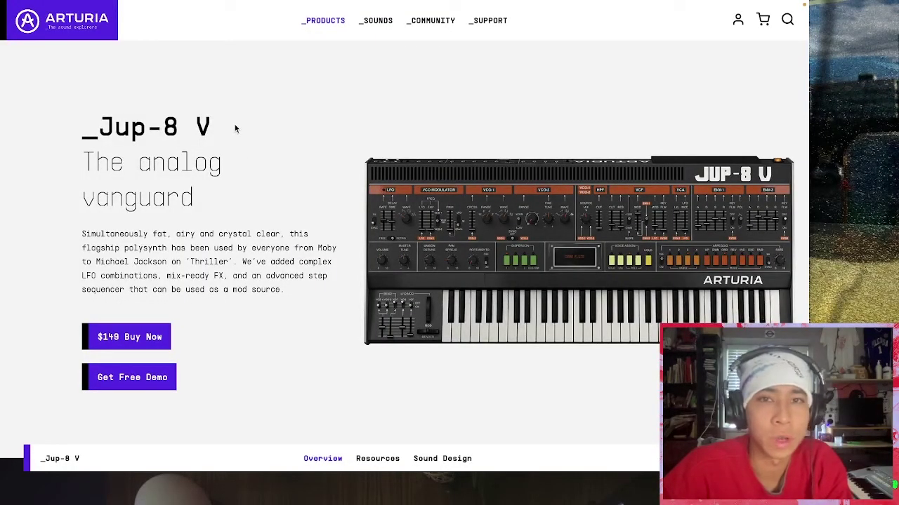
drag(235, 127, 80, 133)
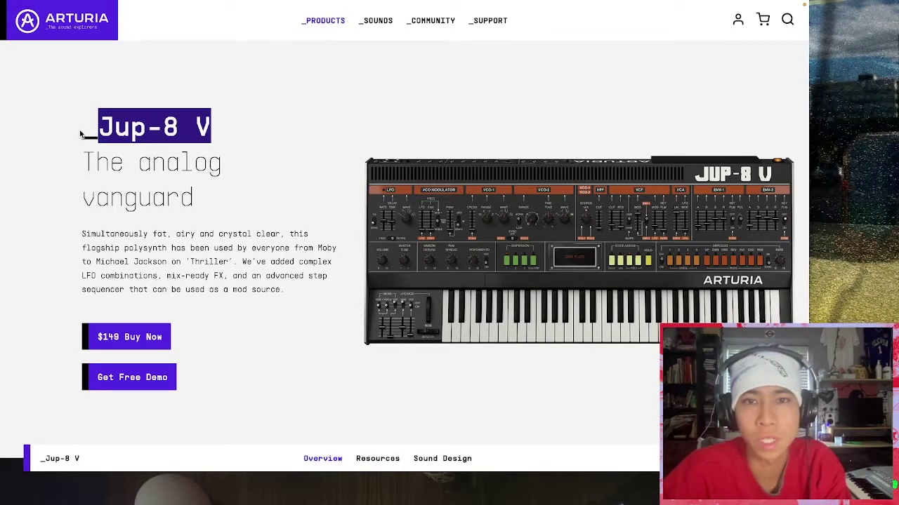
click(214, 205)
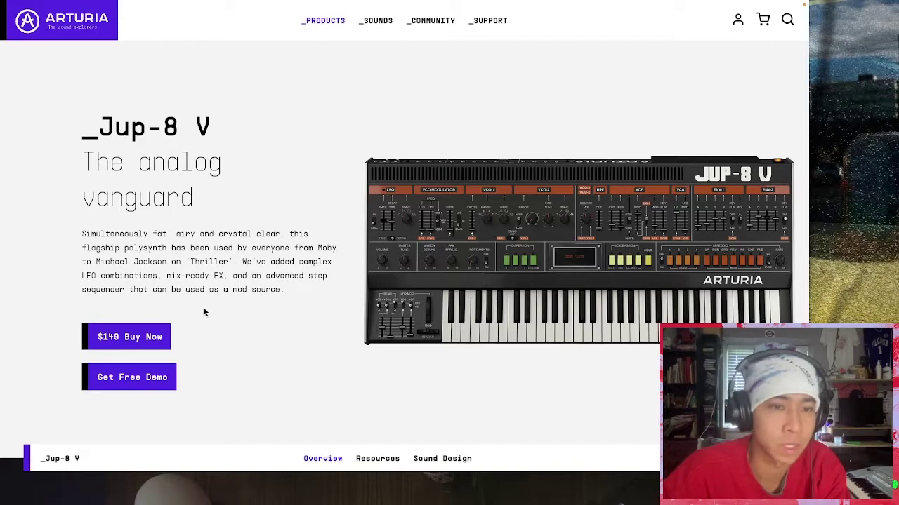
scroll(186, 310, down, 1)
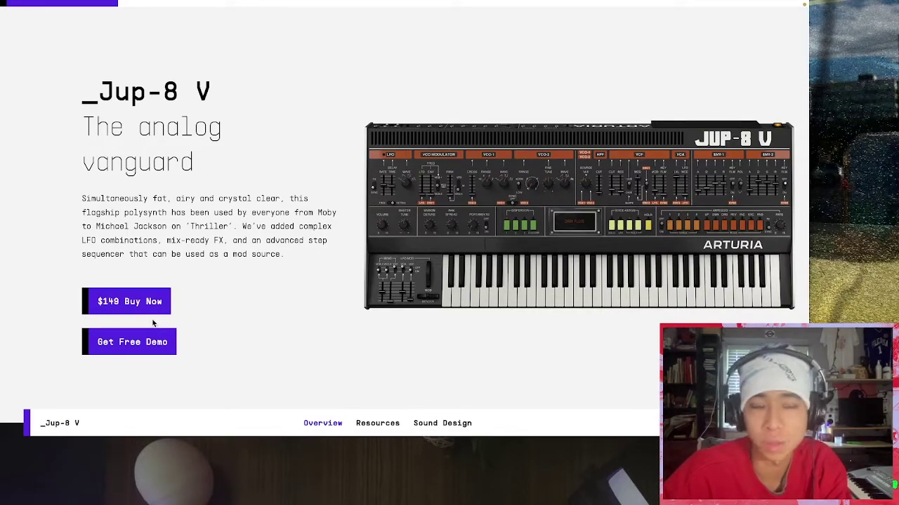
scroll(229, 266, up, 1)
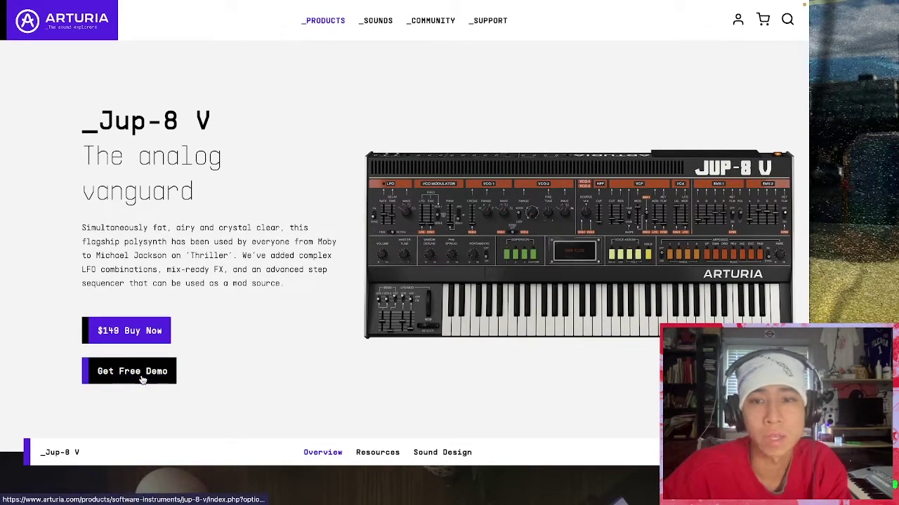
Back in Ableton Live, load Jup-8 V4 from the Plug-Ins browser onto the 2 MIDI track.
key(ctrl+Right)
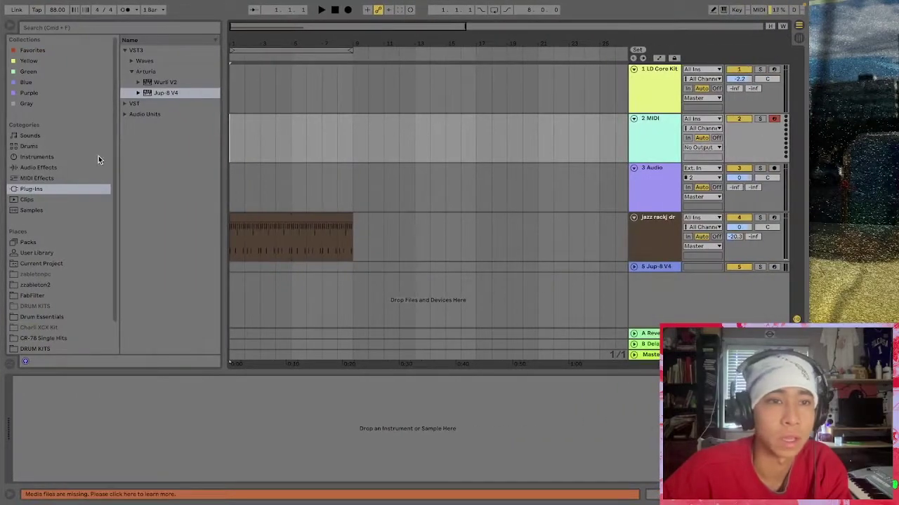
drag(155, 97, 180, 104)
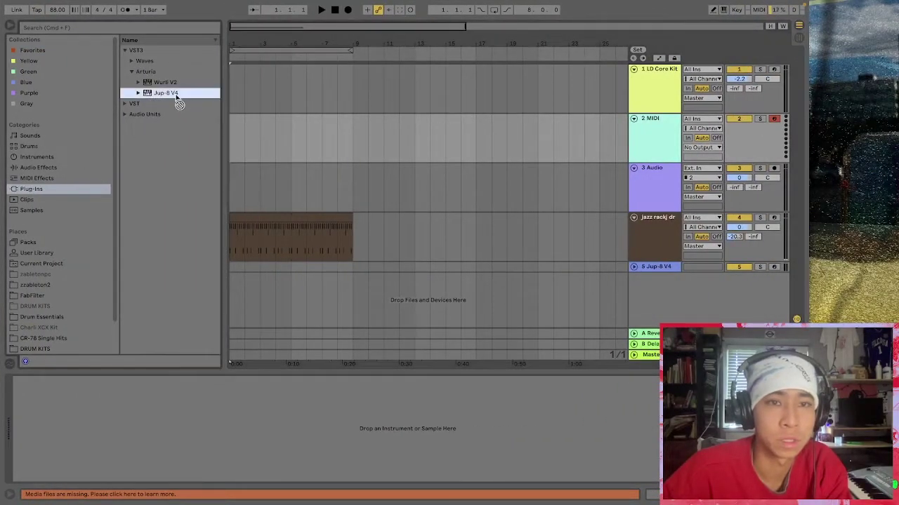
drag(256, 132, 255, 130)
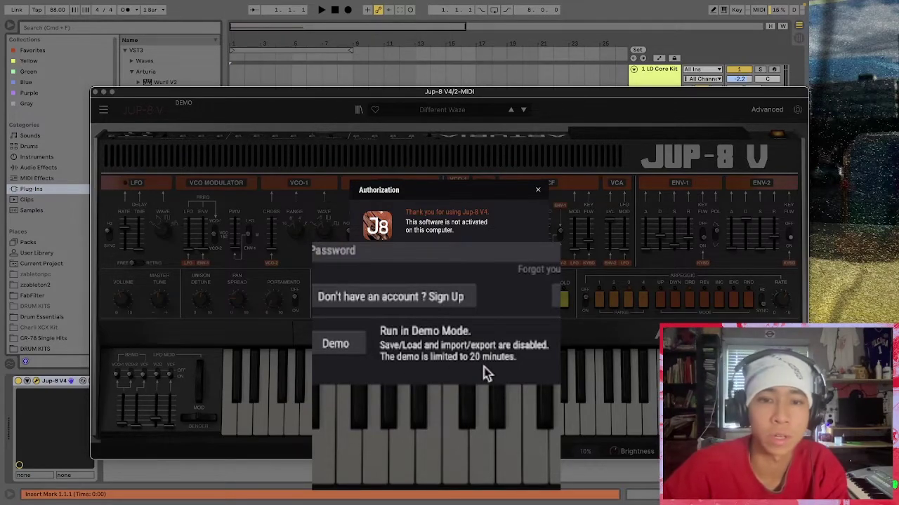
Run Jup-8 V in demo mode, step through presets, and load All The Backend.
click(342, 345)
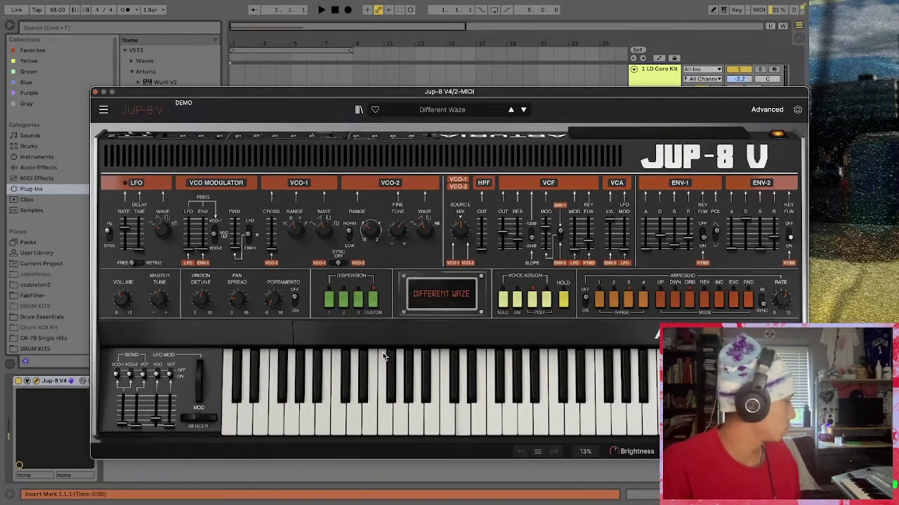
click(524, 110)
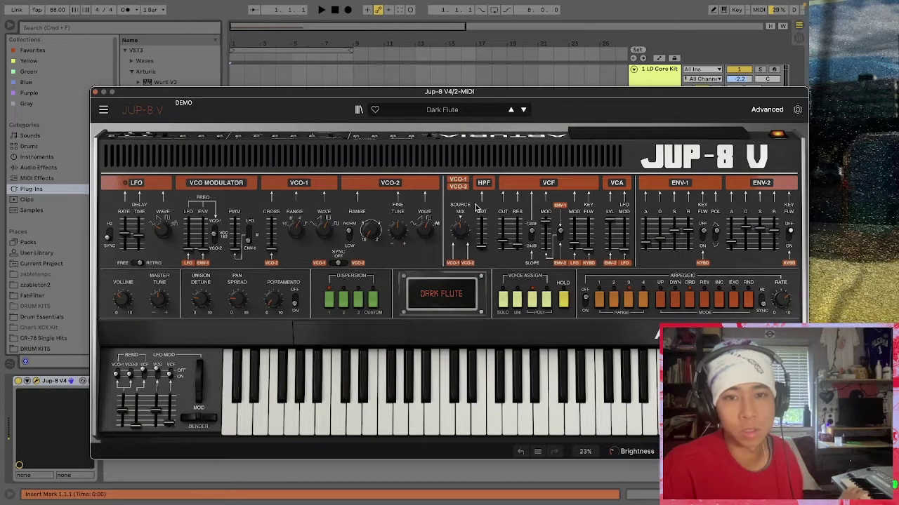
click(525, 111)
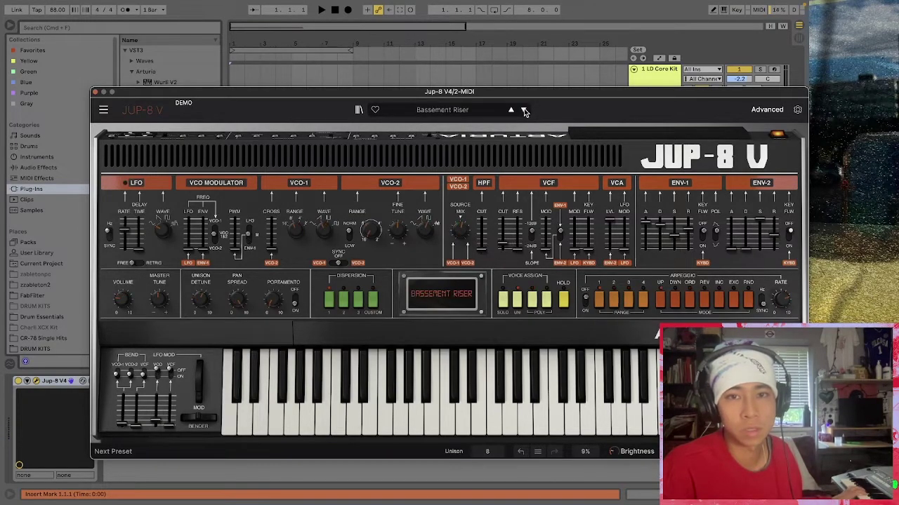
click(525, 110)
click(476, 113)
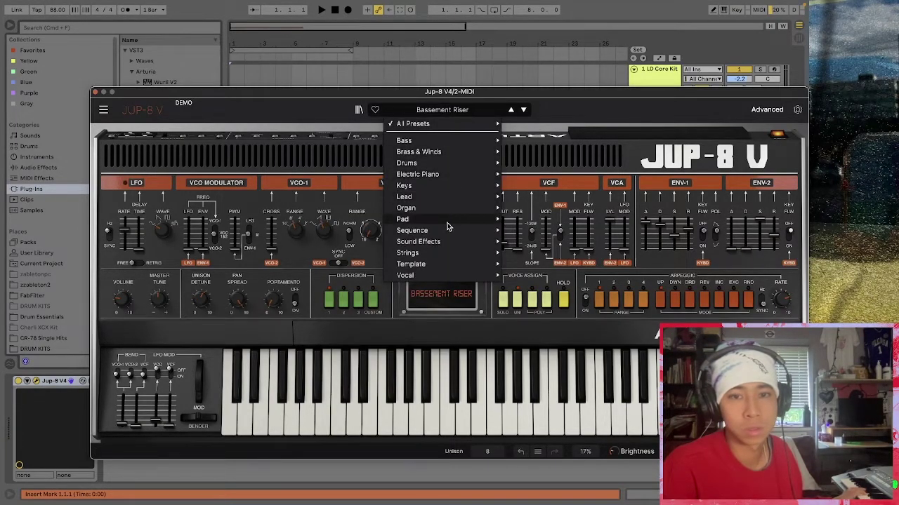
mouse_move(453, 235)
click(538, 249)
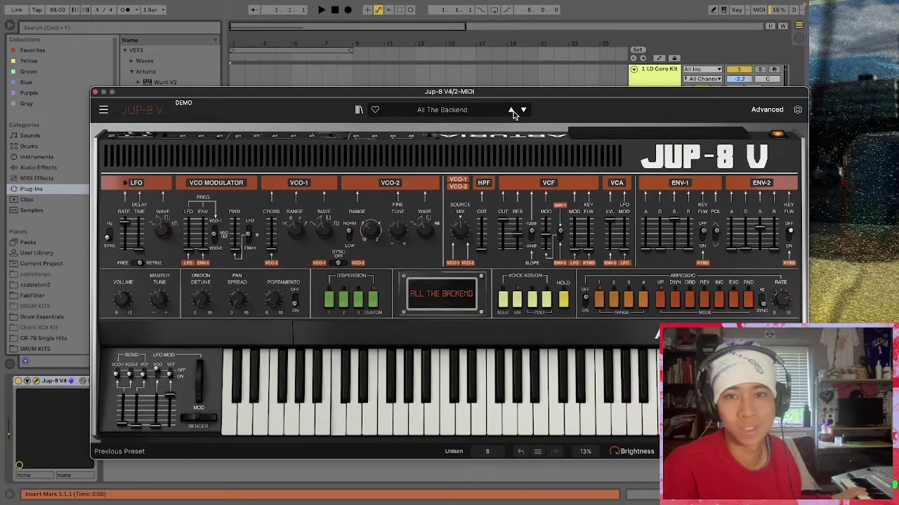
Try the Boogie Woogie preset, then settle back on Different Waze and nudge the window left.
click(487, 112)
mouse_move(445, 149)
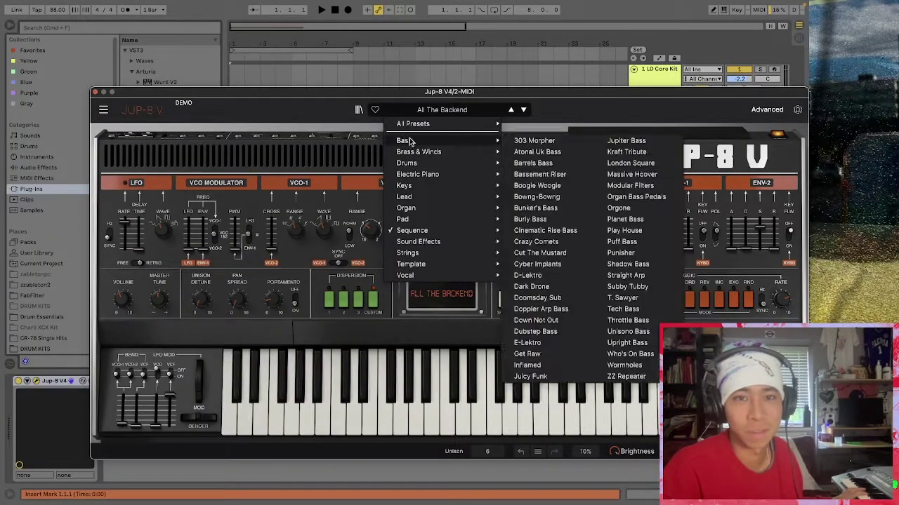
mouse_move(420, 127)
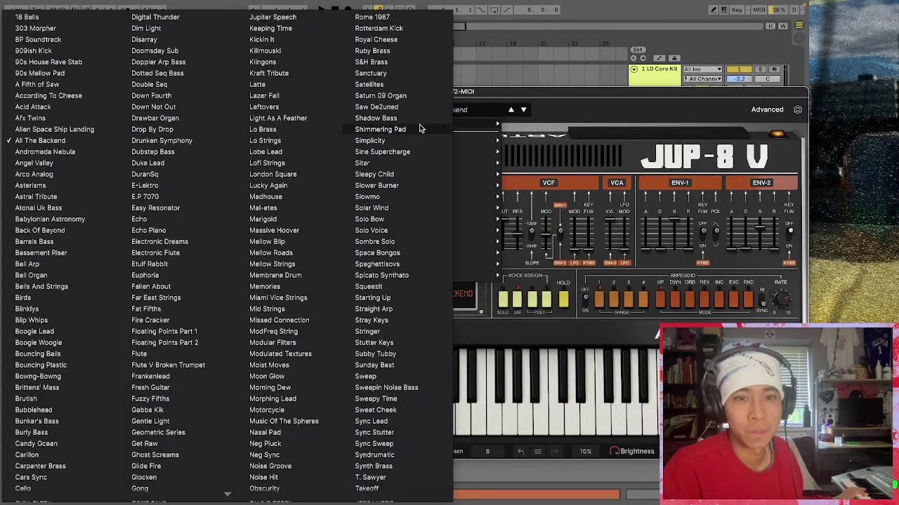
click(74, 346)
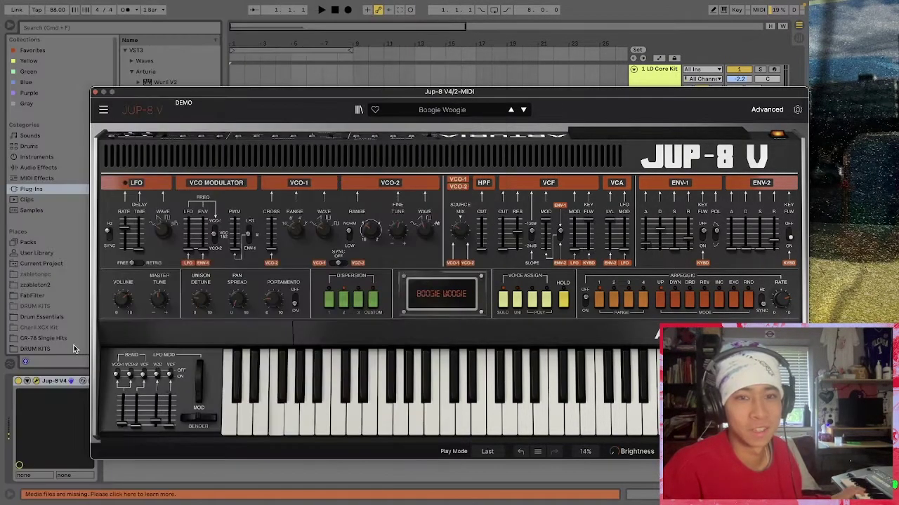
click(523, 110)
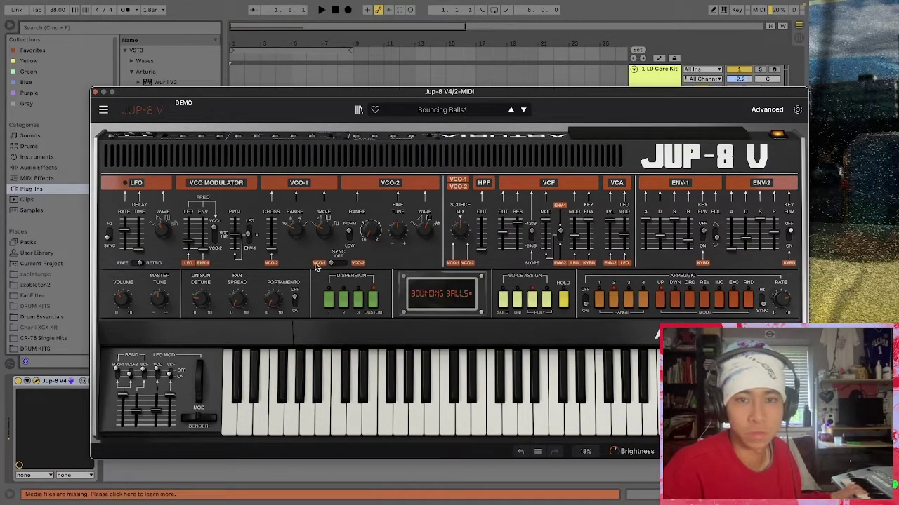
click(443, 111)
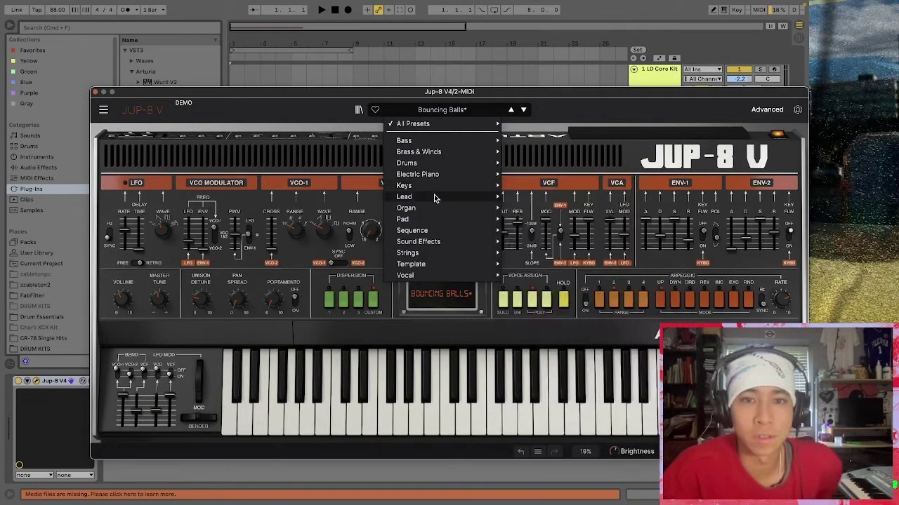
click(569, 344)
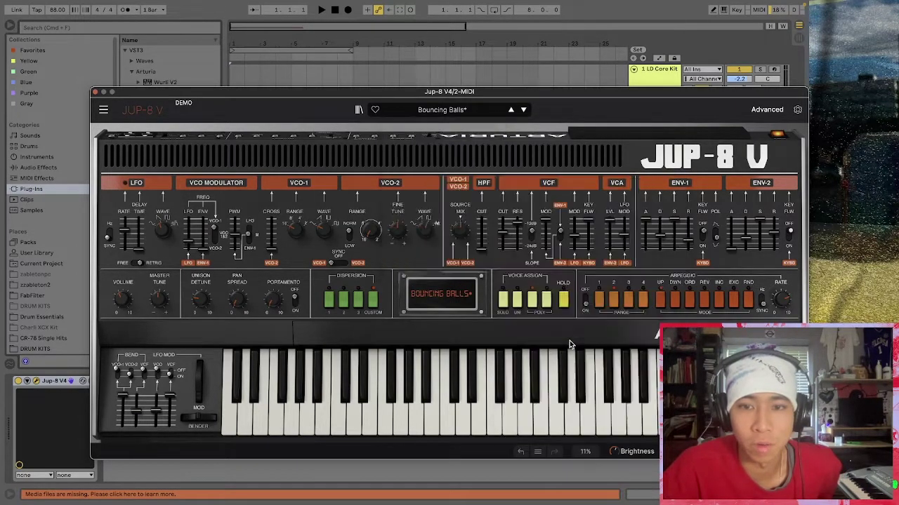
key(Down)
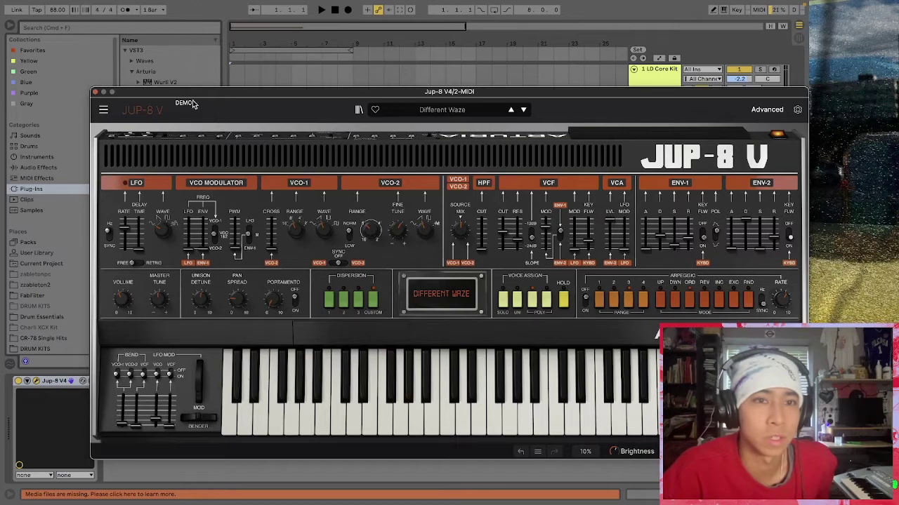
drag(179, 92, 151, 94)
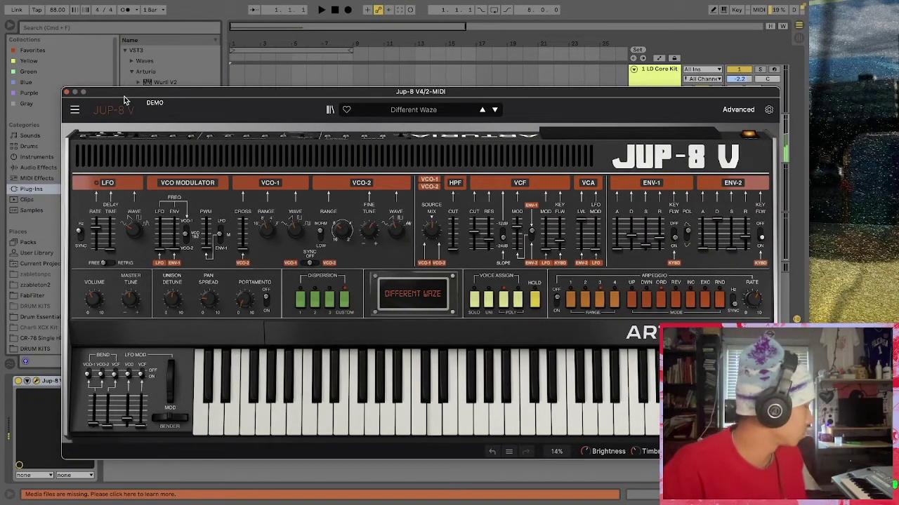
Close the synth window and record a chord clip on the Jup-8 V4 track.
click(66, 92)
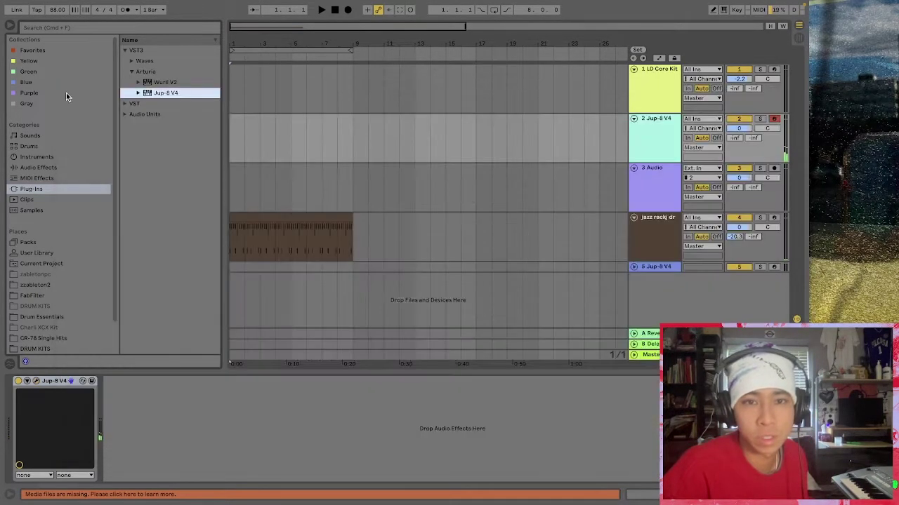
click(347, 9)
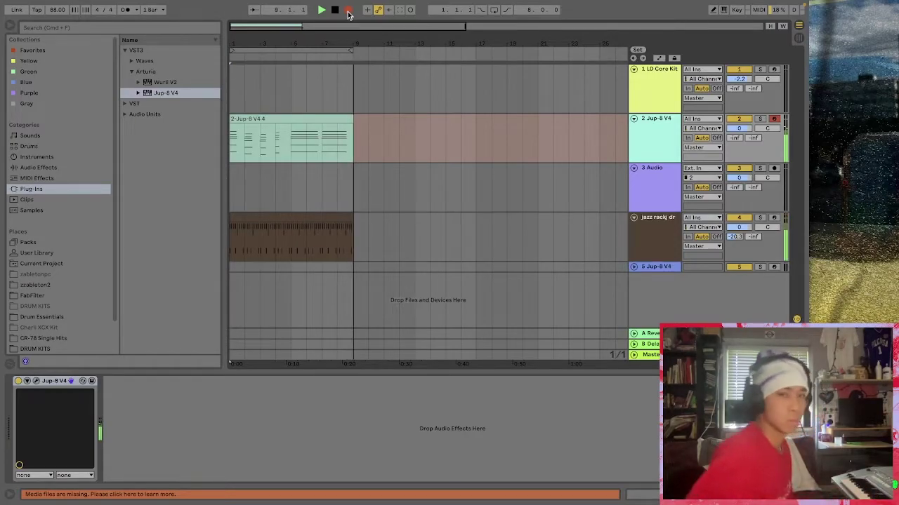
Stop recording, play back the chords, and trim the clip to 8 bars (1.1.1 to 9.1.1).
click(348, 15)
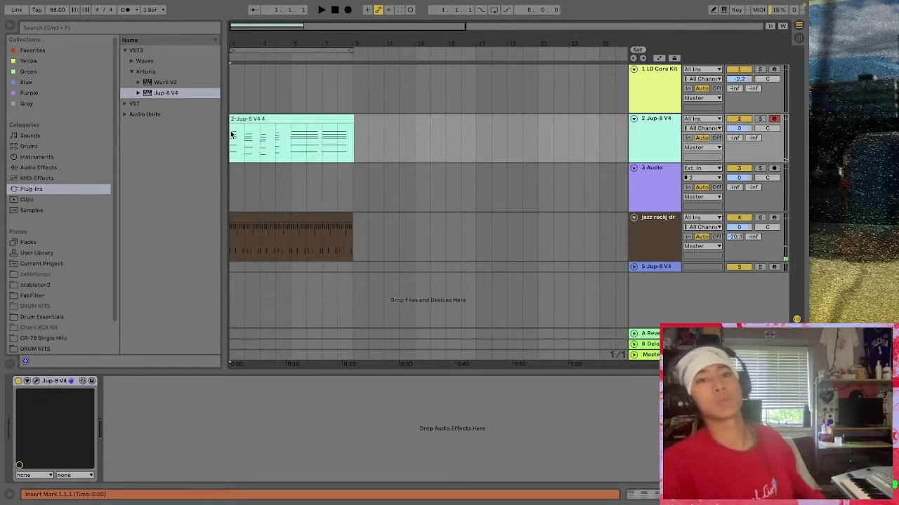
key(space)
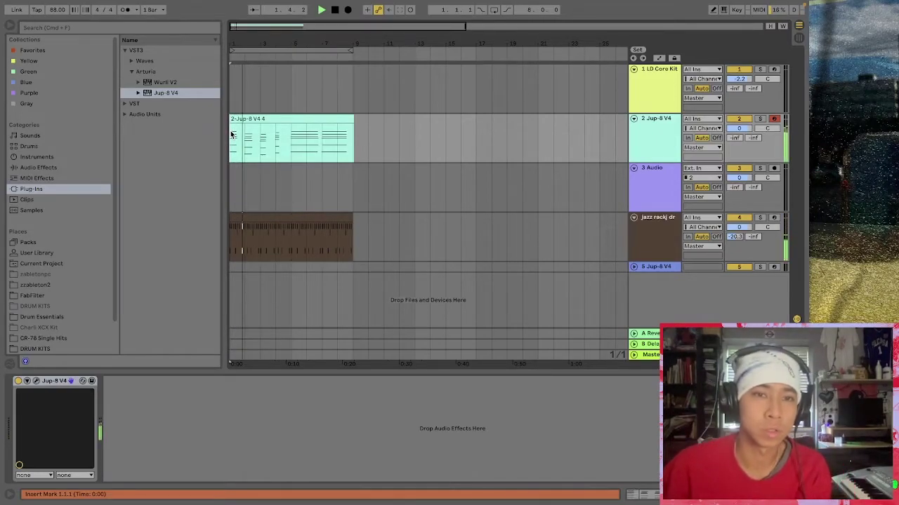
double_click(281, 116)
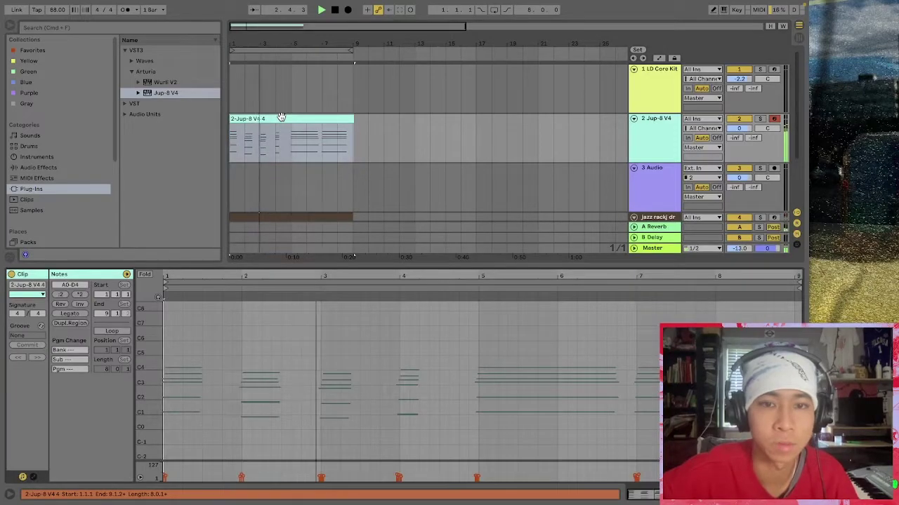
click(660, 144)
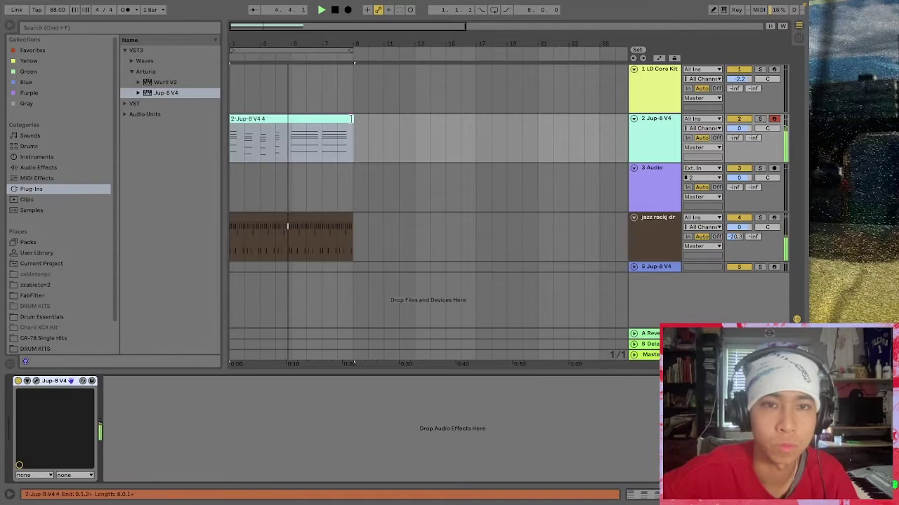
drag(354, 119, 352, 119)
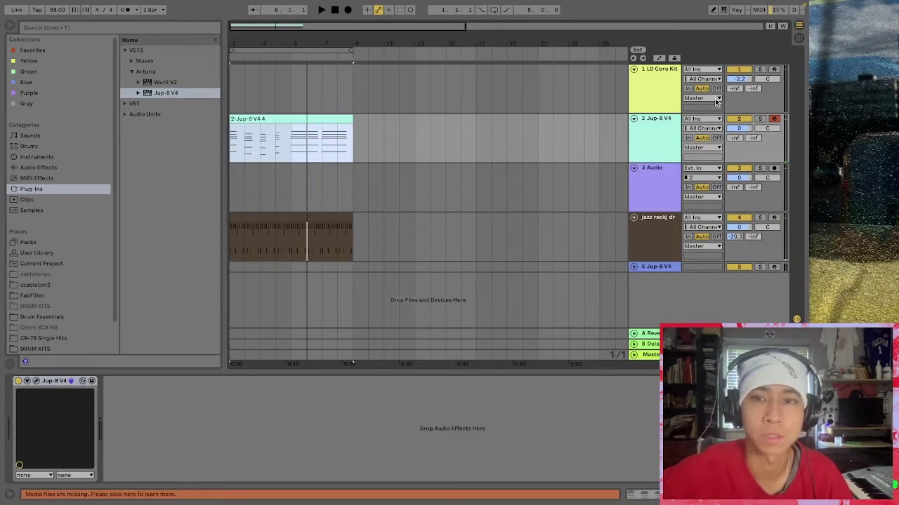
click(311, 120)
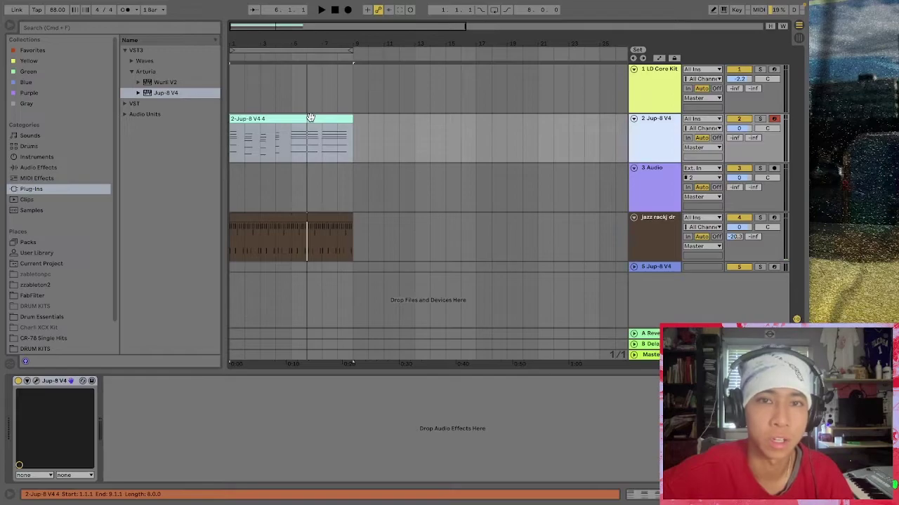
click(659, 188)
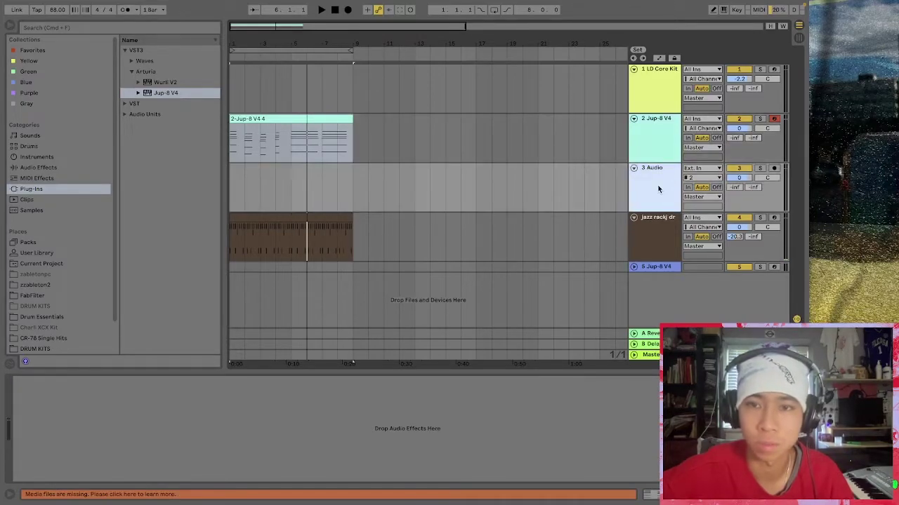
Set audio track 3's input to Resampling and rename it 'resample'.
click(702, 168)
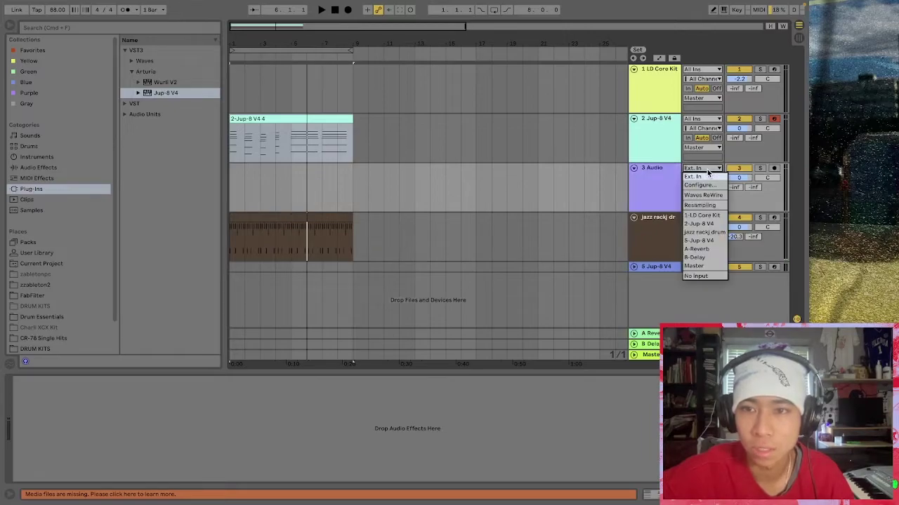
click(720, 205)
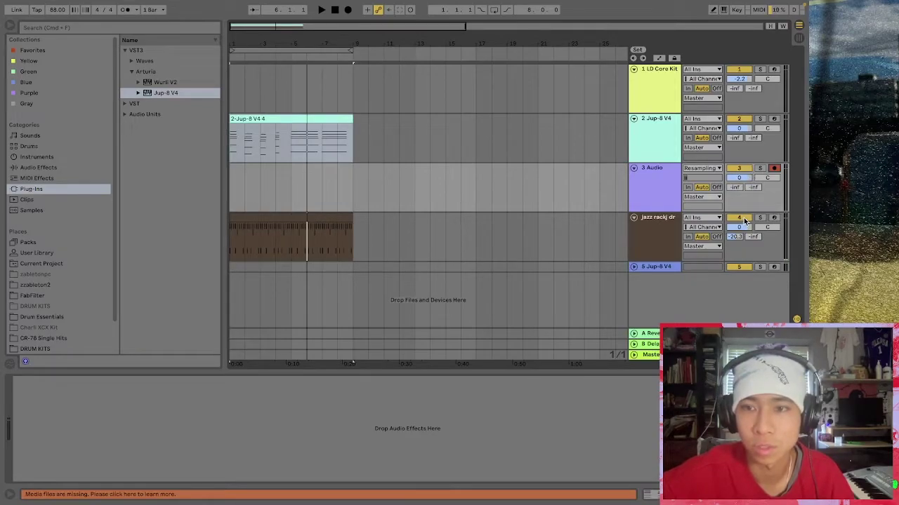
click(677, 126)
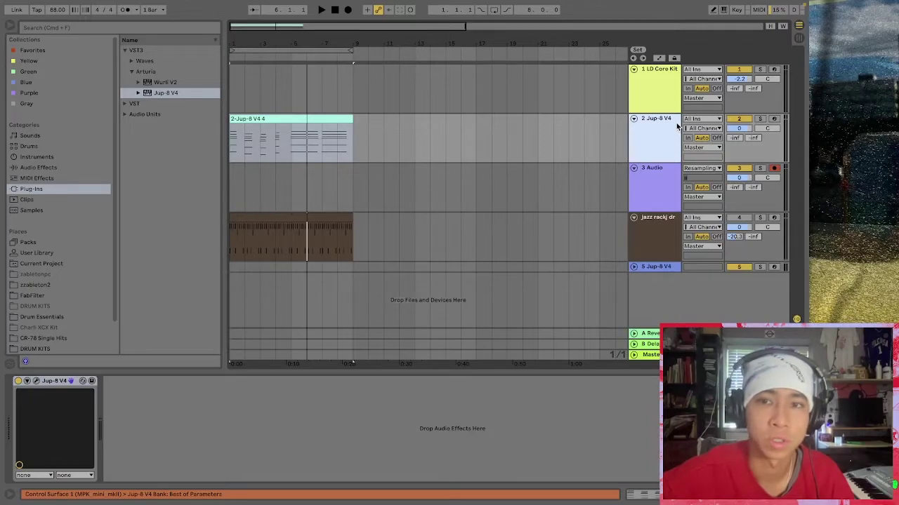
click(659, 179)
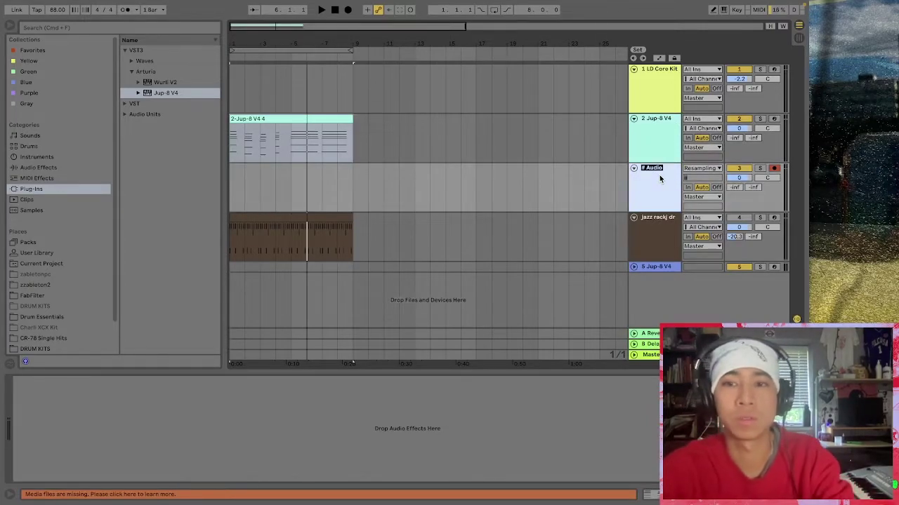
text(esample)
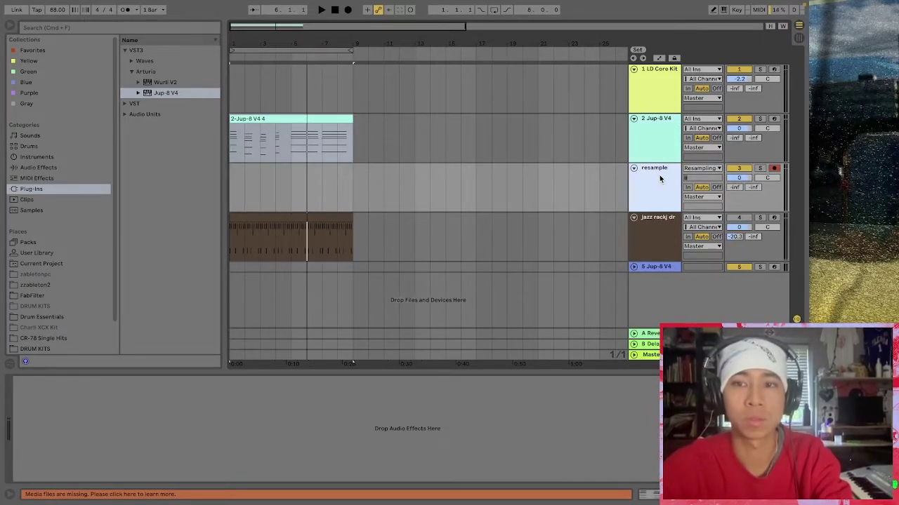
Record the Jup-8 chords onto the resample track, starting at bar 1.
click(236, 191)
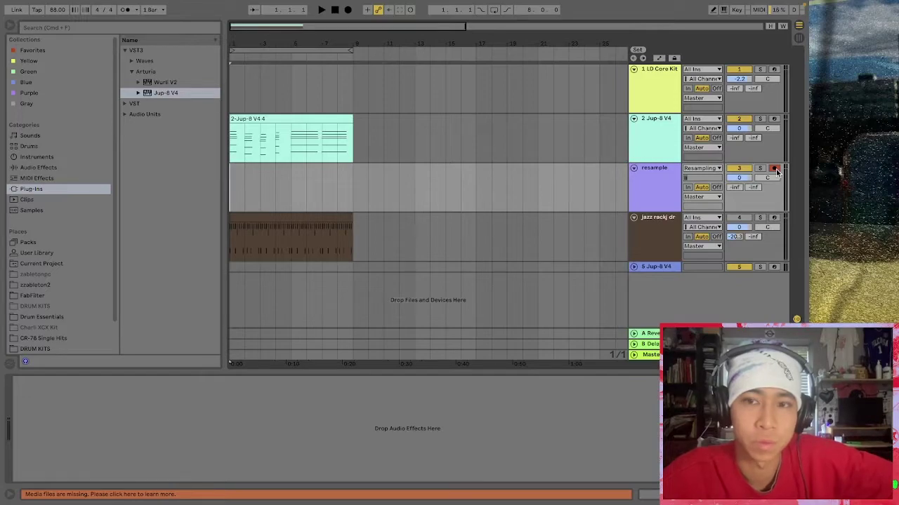
click(348, 10)
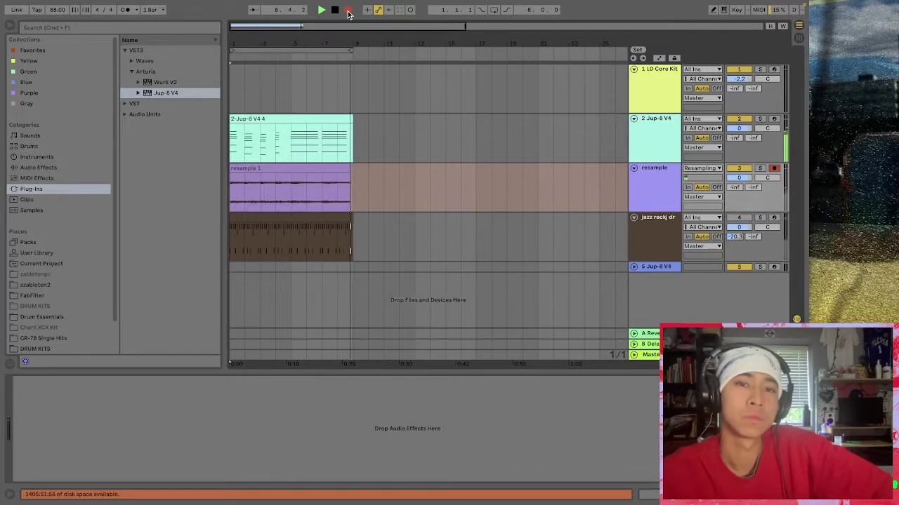
Stop recording after 8 bars, select the resample 1 clip, and play the set back.
click(349, 13)
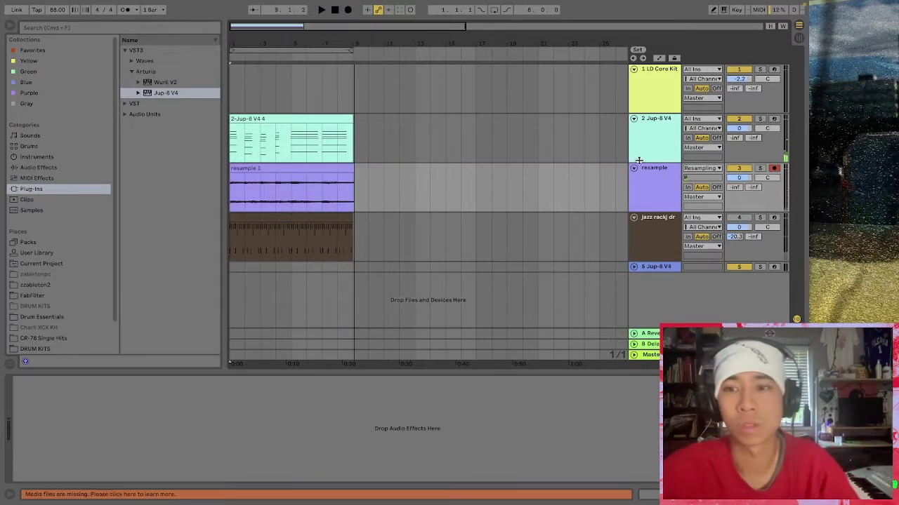
click(350, 167)
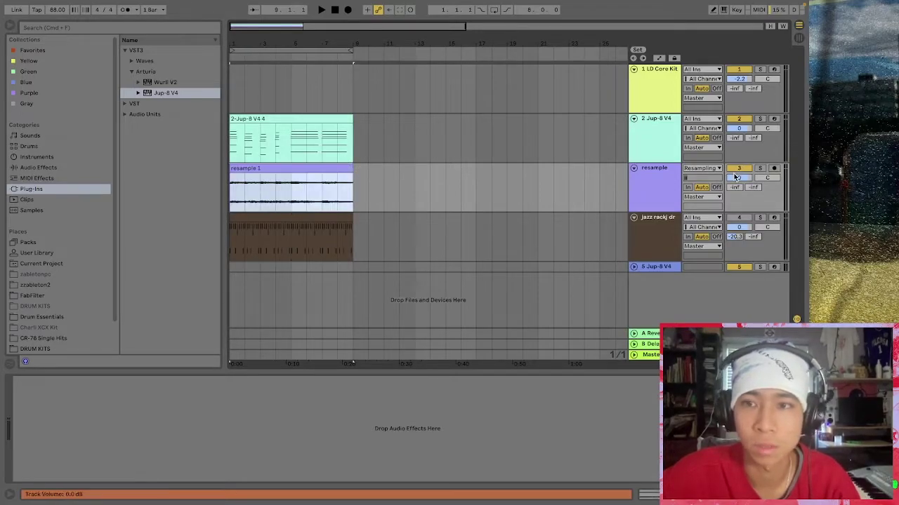
click(748, 222)
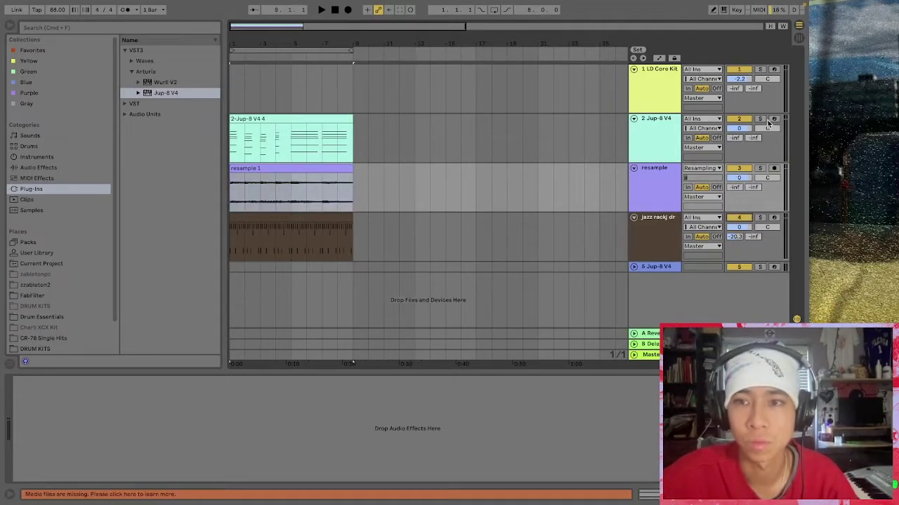
click(232, 146)
key(space)
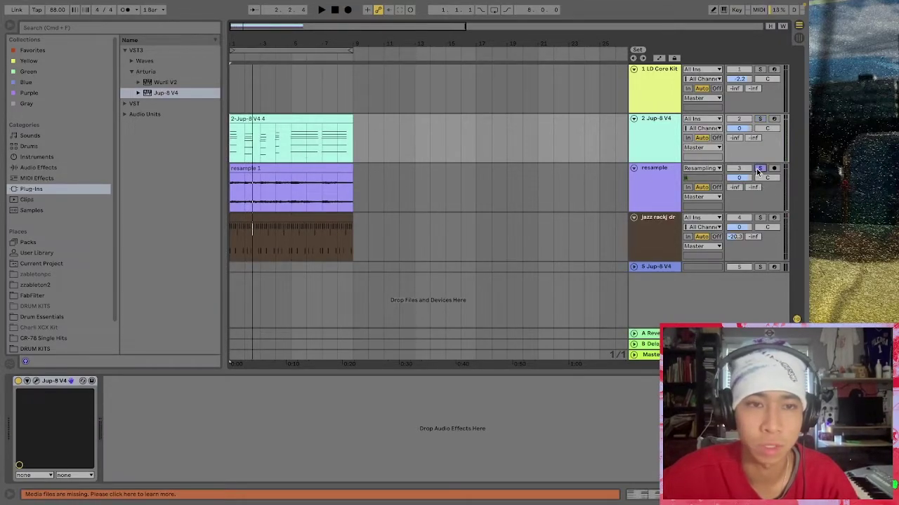
key(space)
key(space)
Boost the resample 1 clip's gain to about 12.4 dB, A/B with solo, then stop playback.
click(297, 168)
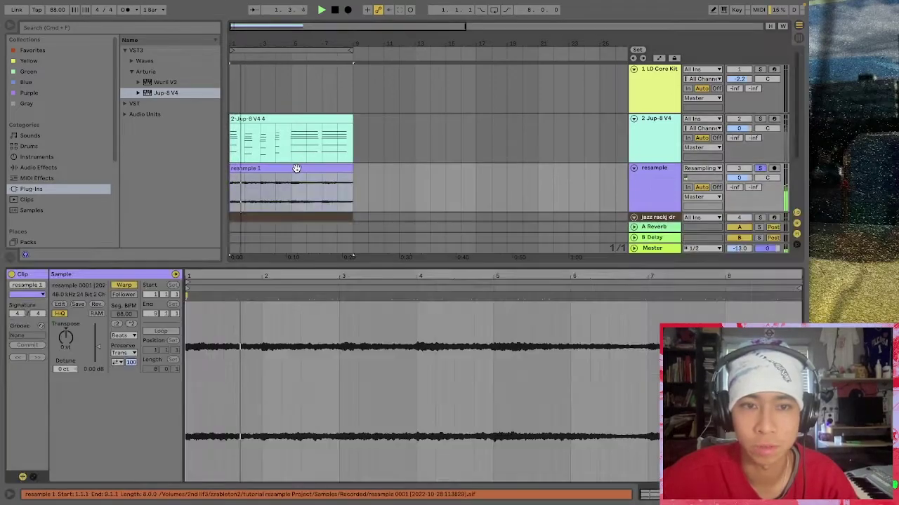
drag(98, 346, 98, 336)
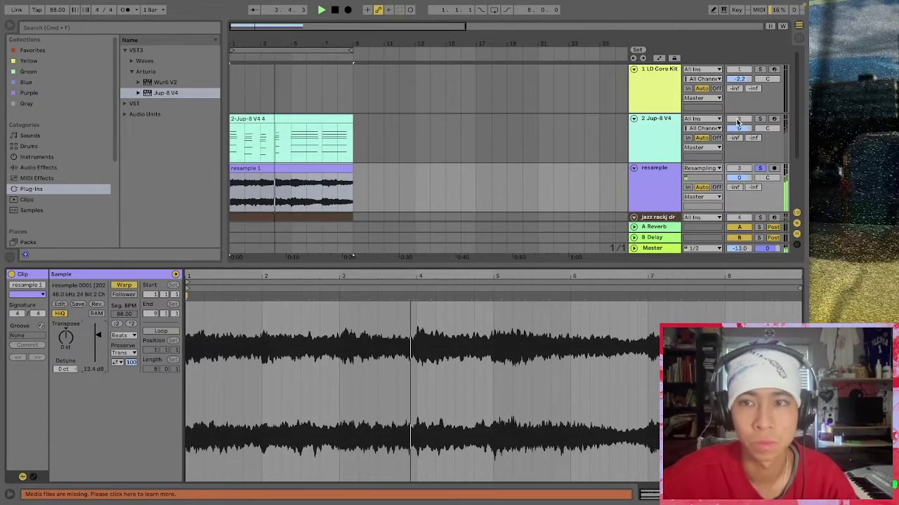
click(759, 119)
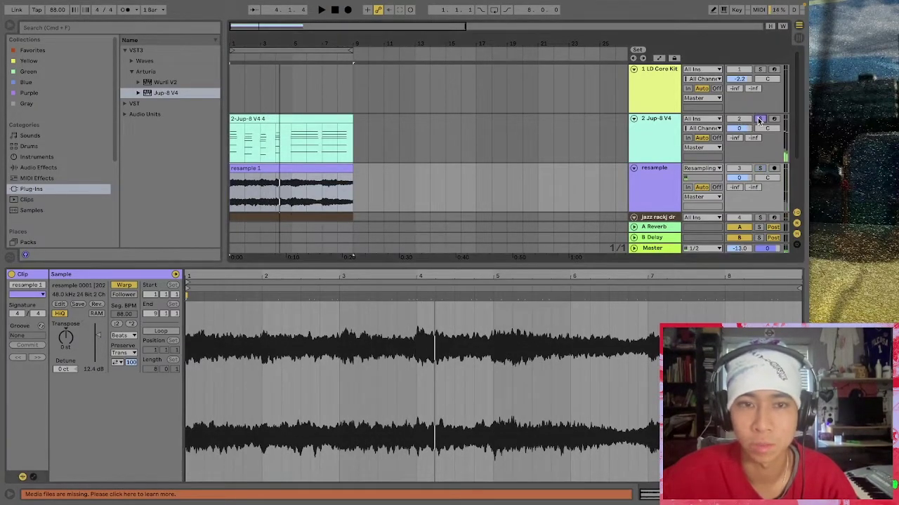
key(space)
key(space)
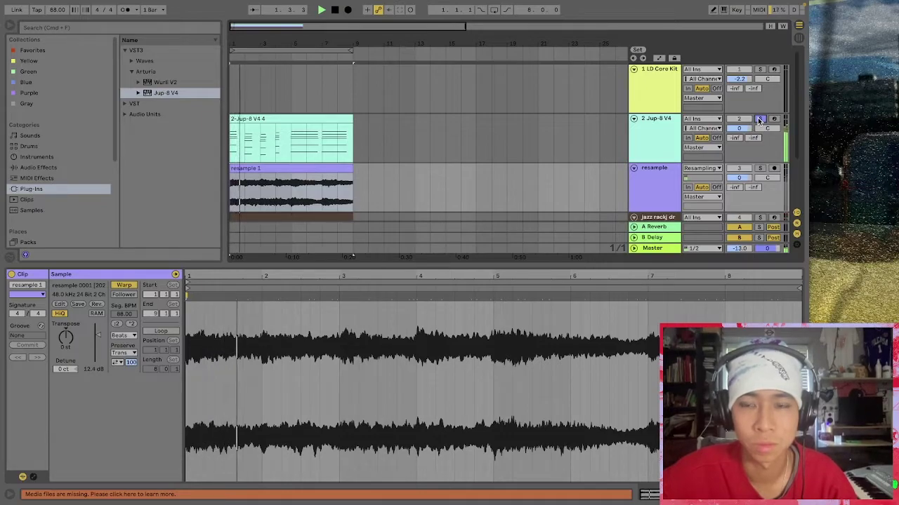
click(759, 169)
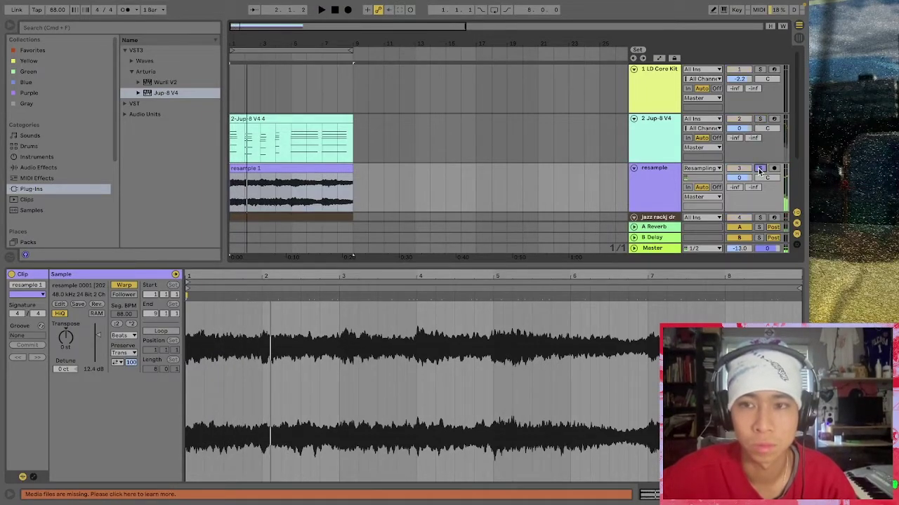
key(space)
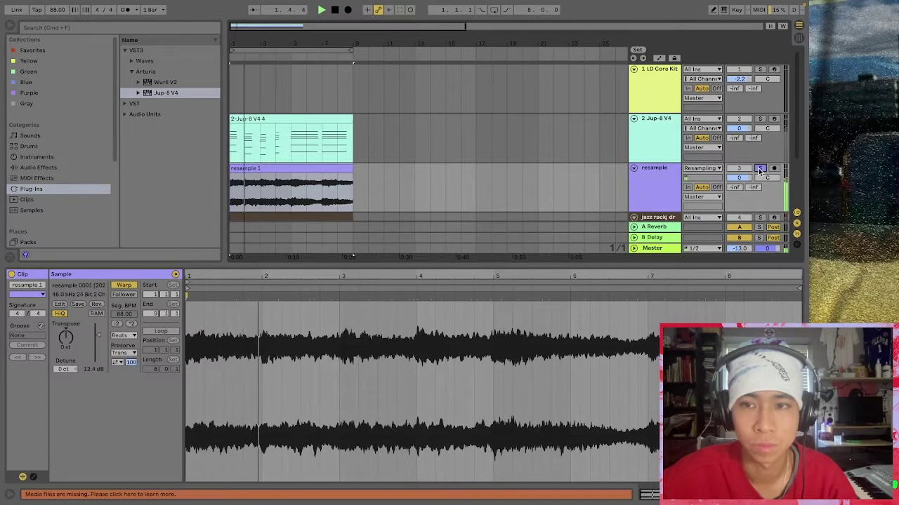
key(space)
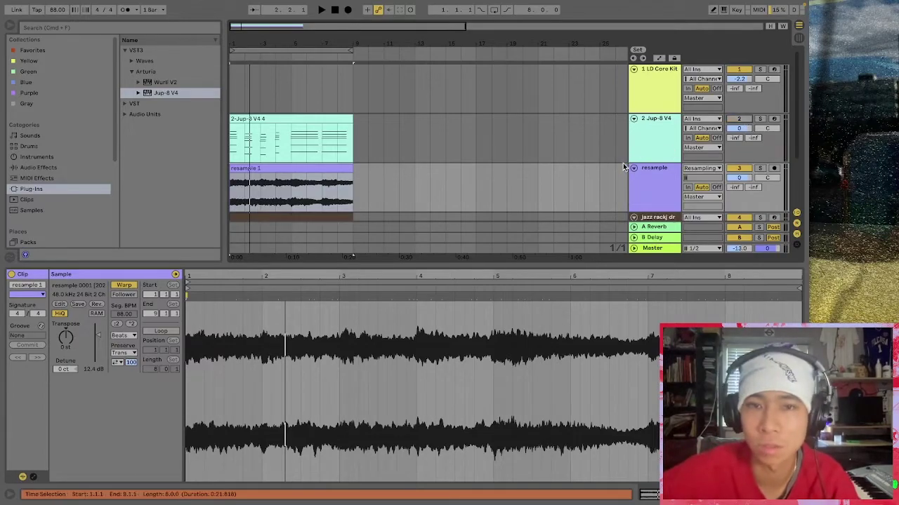
scroll(623, 163, down, 4)
scroll(635, 130, up, 2)
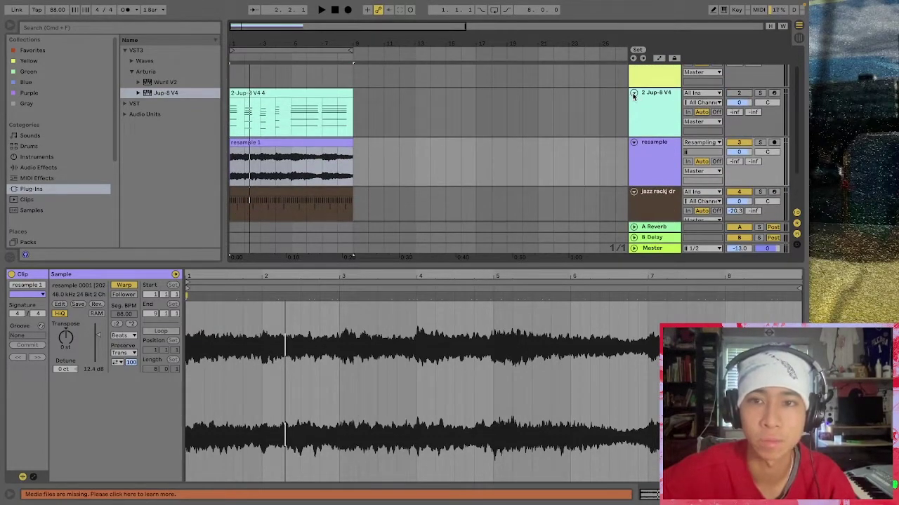
Fold the 2 Jup-8 V4 track, play the resampled audio, and select the resample 1 clip.
click(632, 93)
click(648, 138)
key(space)
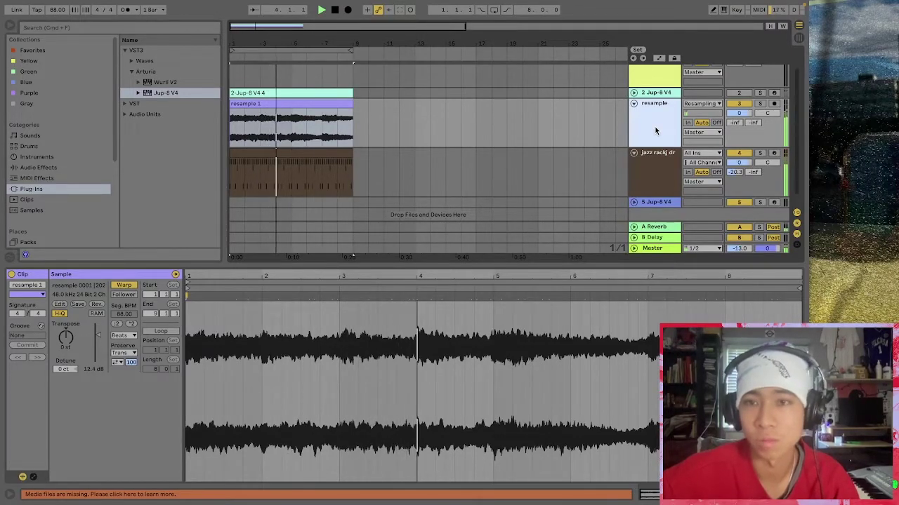
click(331, 105)
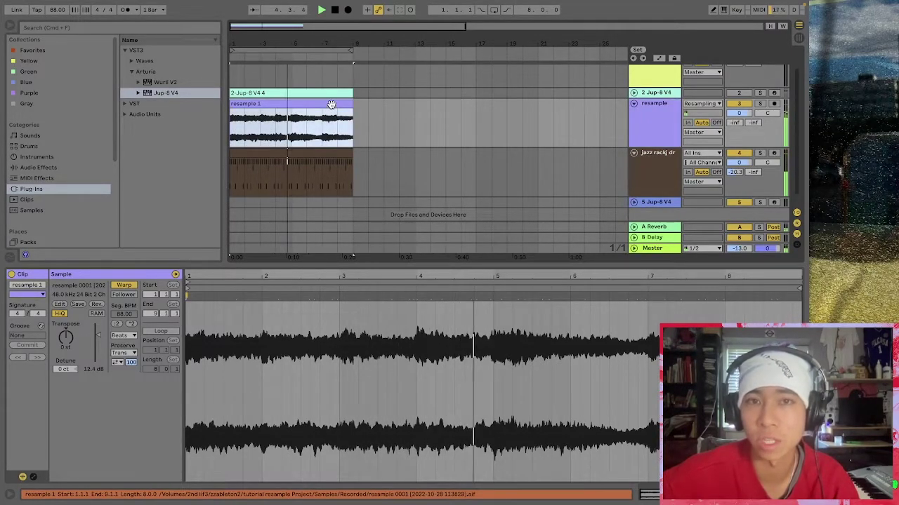